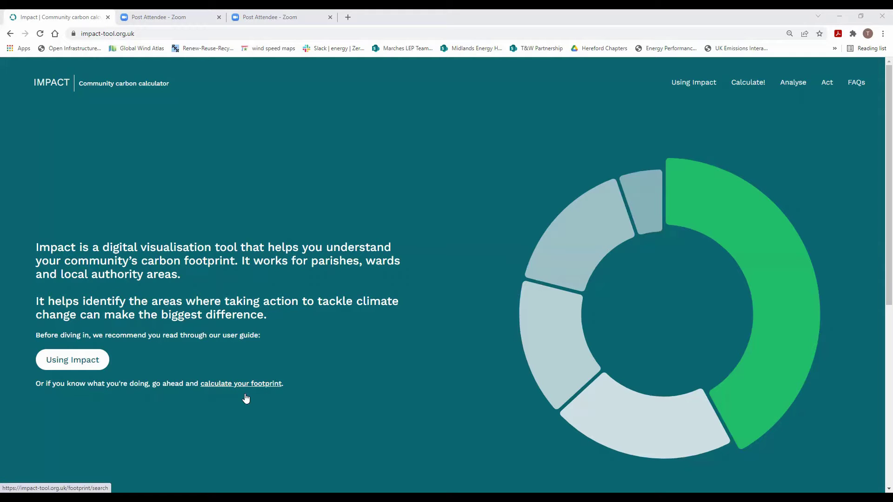
# Step: Go to the Calculate your footprint page and open the 'All geographies' search filter
pyautogui.rightClick(70, 370)
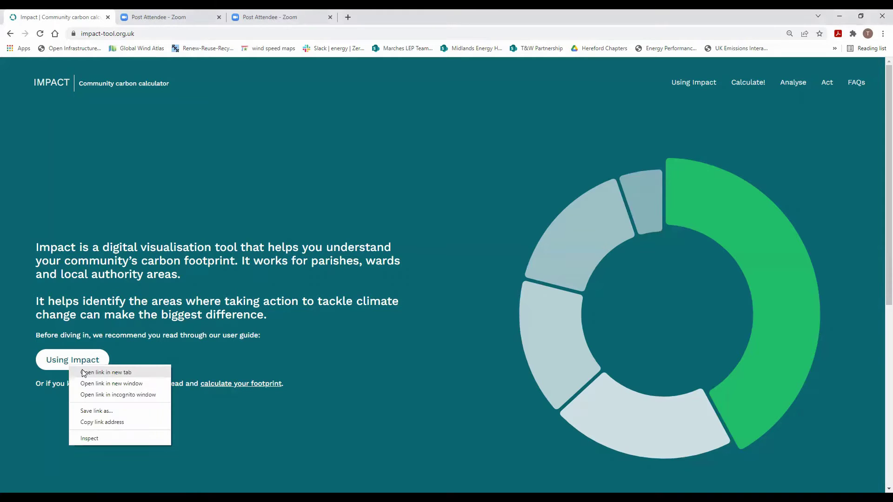
pyautogui.click(142, 335)
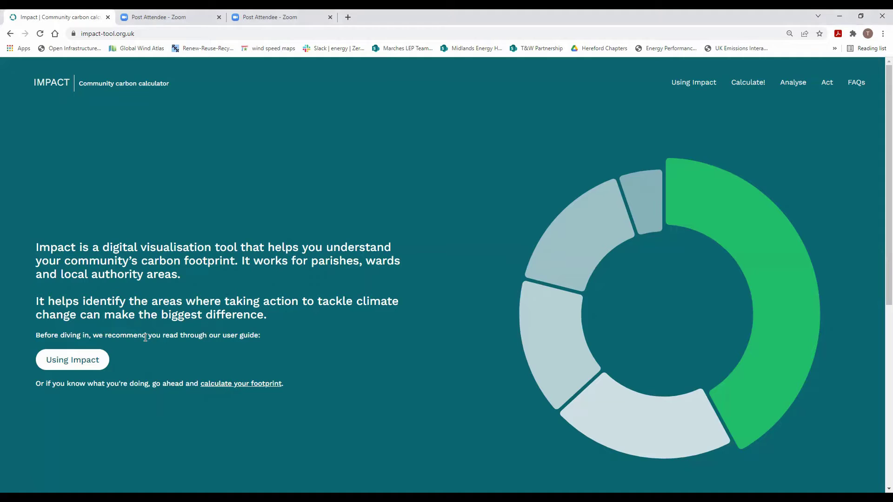
pyautogui.click(239, 386)
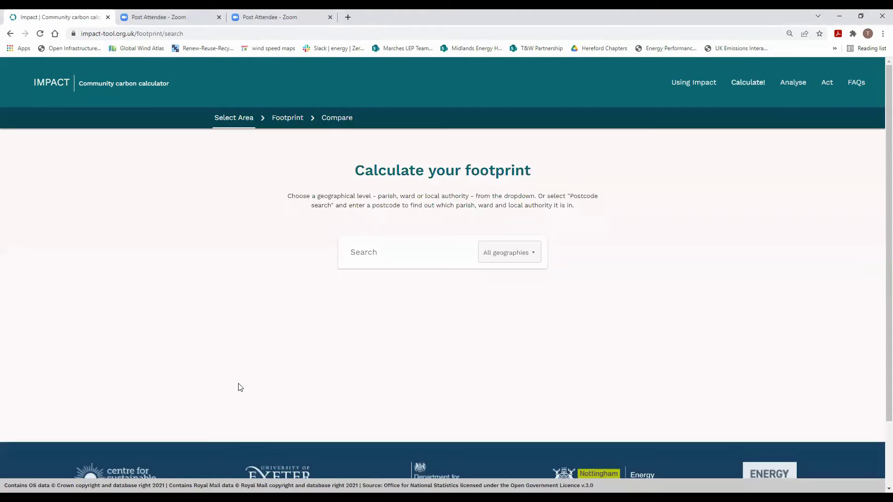
pyautogui.click(368, 263)
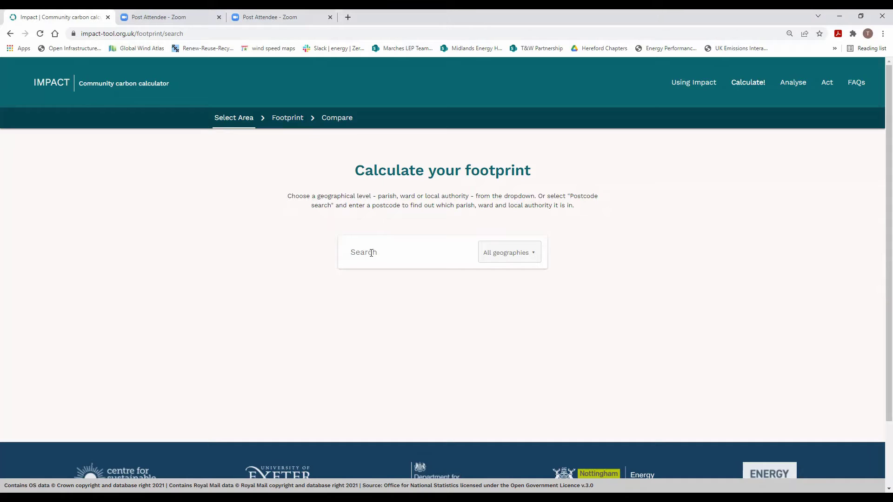
pyautogui.click(493, 257)
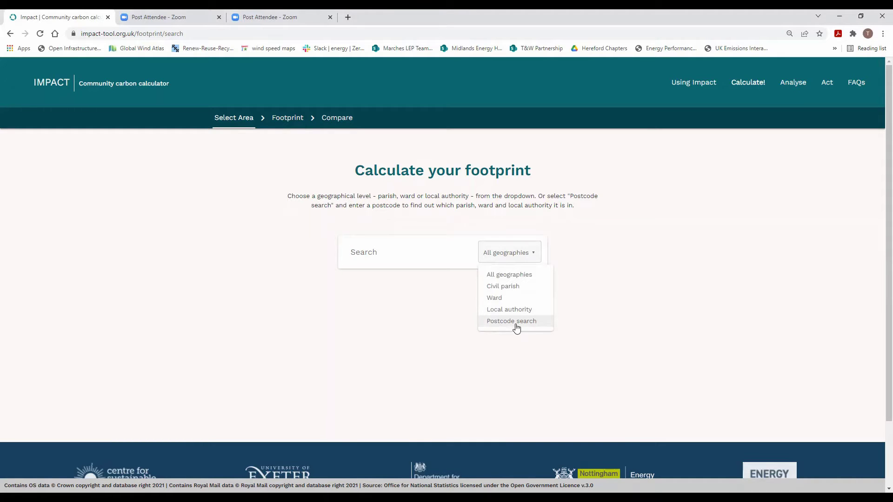
# Step: Search 'tarr' and select Tarrington (Civil parish) to load its footprint
pyautogui.click(399, 259)
pyautogui.write('tarr')
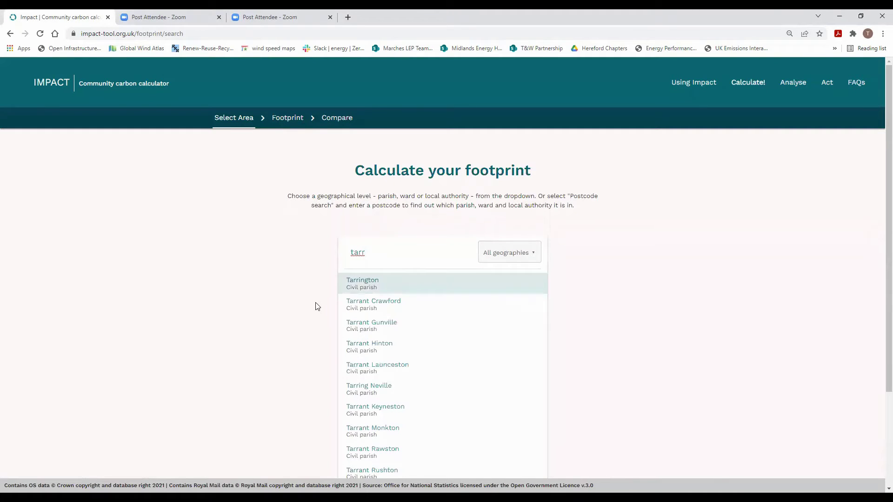
pyautogui.click(372, 287)
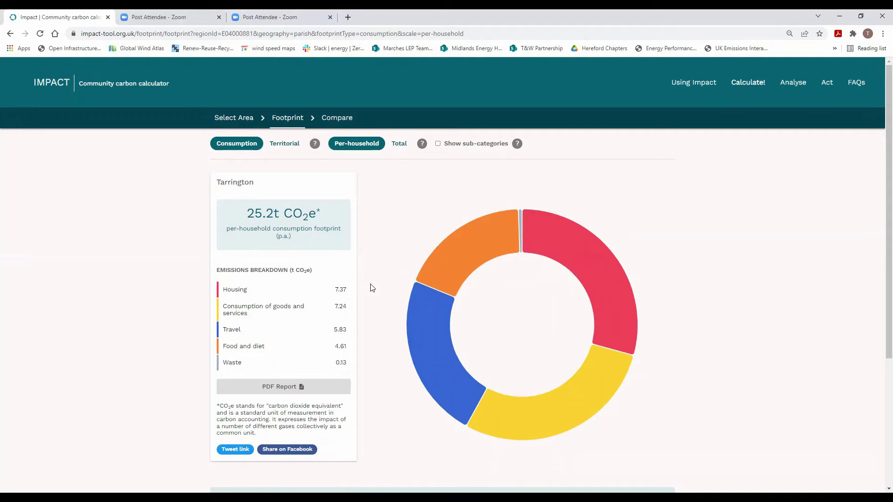
# Step: Turn on 'Show sub-categories' and read the values of individual chart segments
pyautogui.click(438, 144)
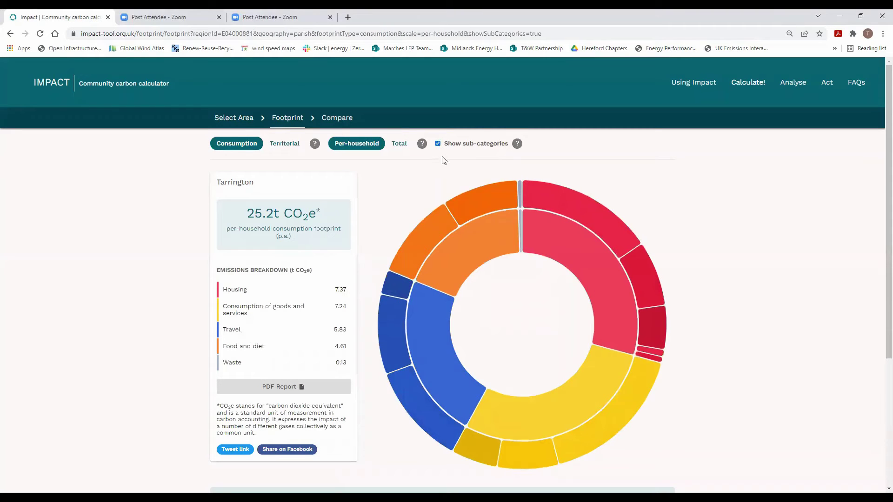
pyautogui.moveTo(494, 211)
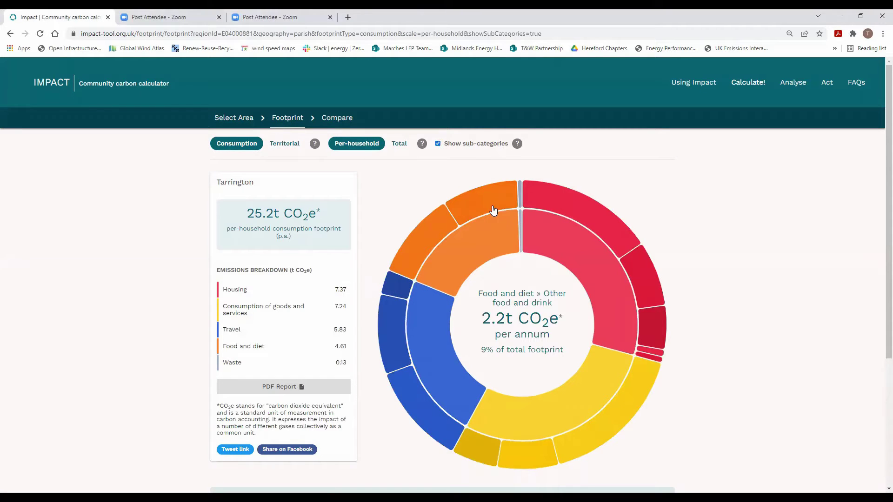
pyautogui.moveTo(496, 232)
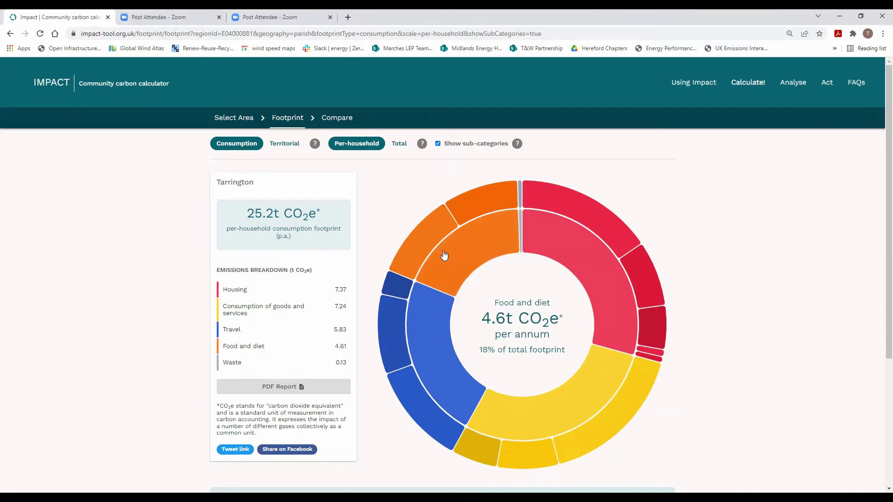
pyautogui.moveTo(415, 244)
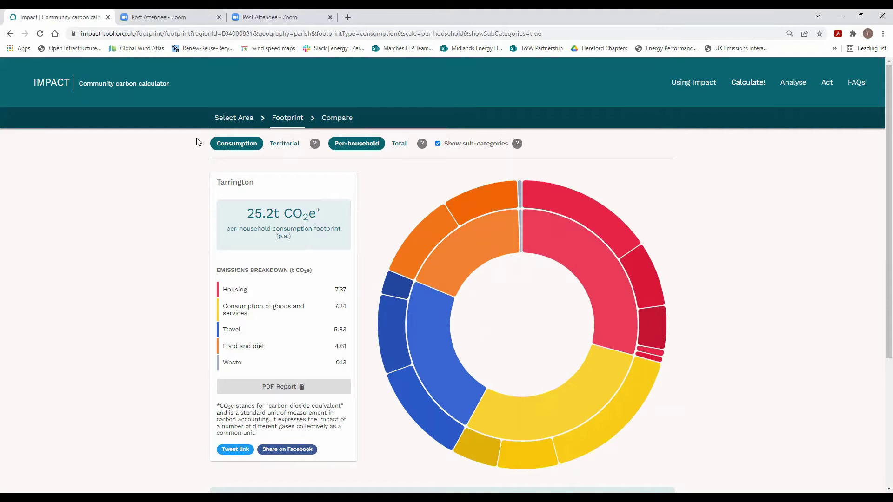
pyautogui.moveTo(600, 309)
pyautogui.click(281, 145)
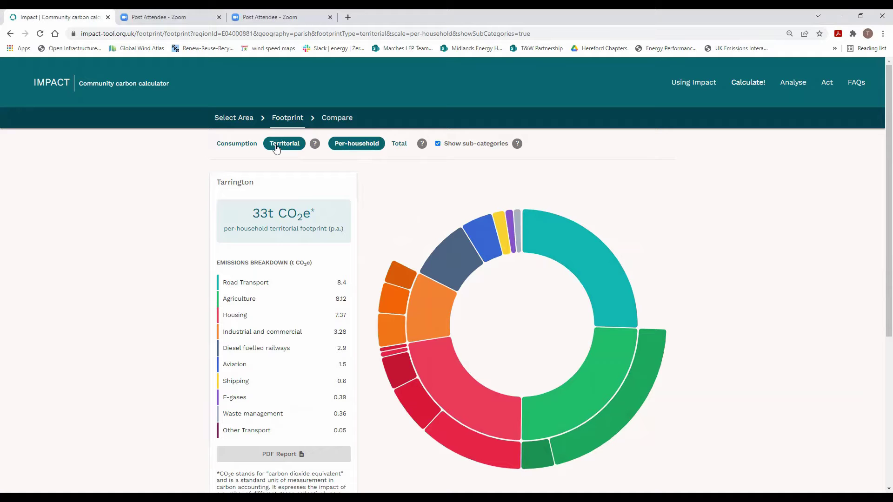
pyautogui.click(248, 147)
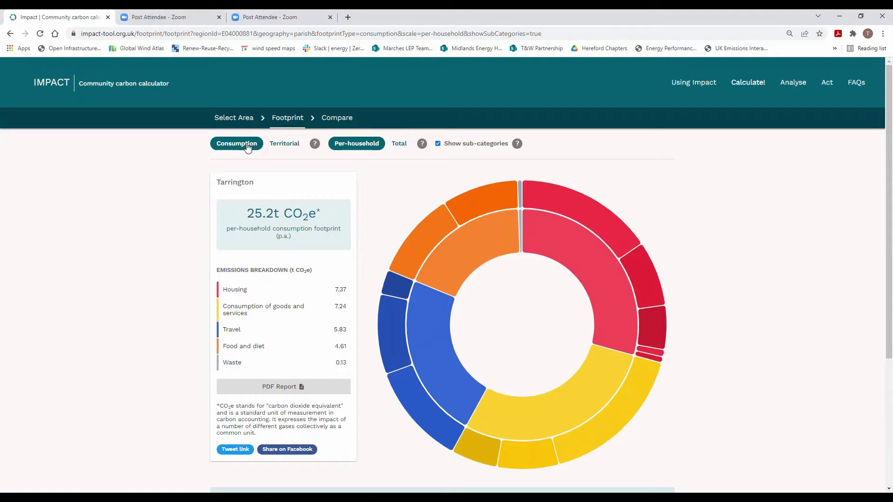
pyautogui.click(403, 146)
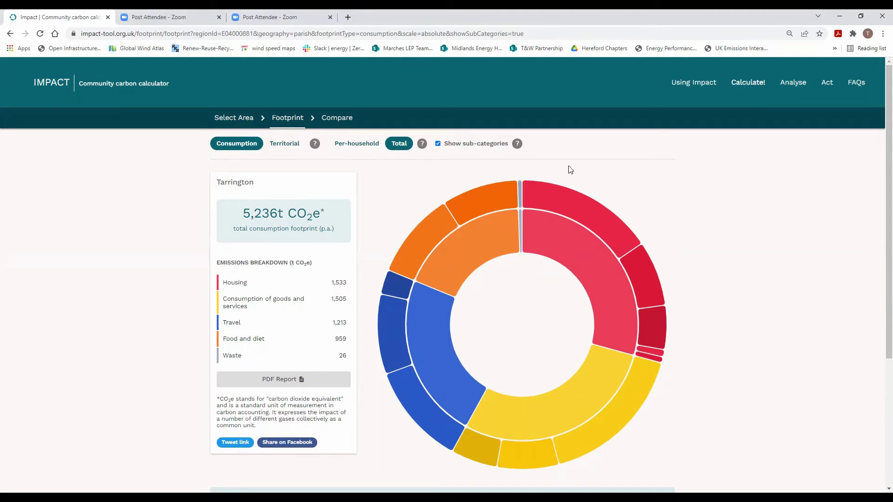
pyautogui.click(354, 148)
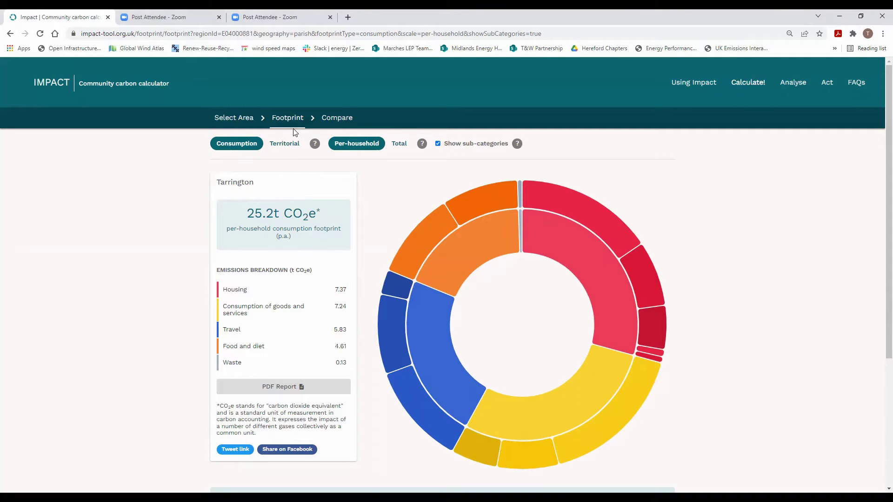
# Step: Open Tarrington's footprint as a PDF report and scroll through its opening pages
pyautogui.click(270, 390)
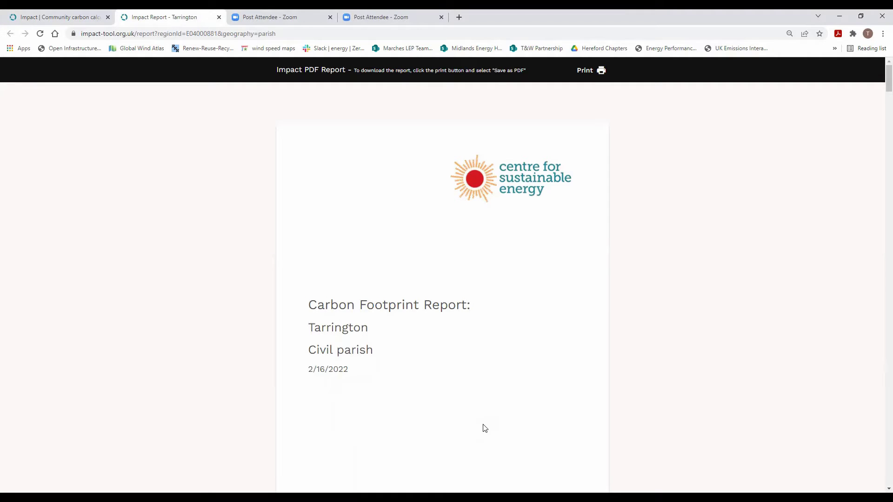
pyautogui.scroll(-3, 485, 428)
pyautogui.scroll(-6, 485, 428)
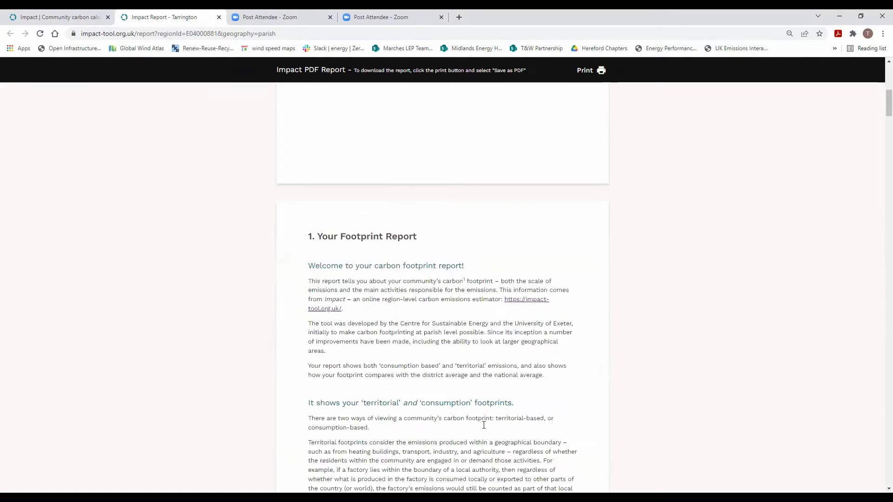
pyautogui.scroll(-2, 484, 425)
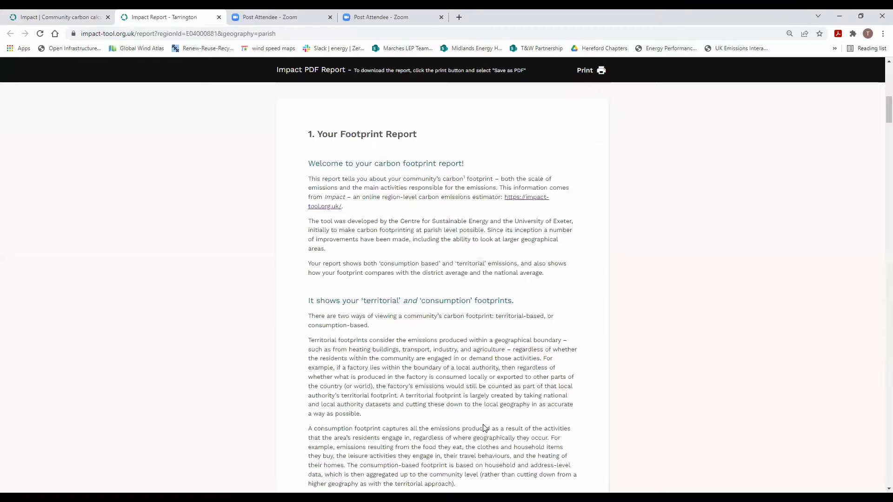
pyautogui.scroll(-2, 484, 428)
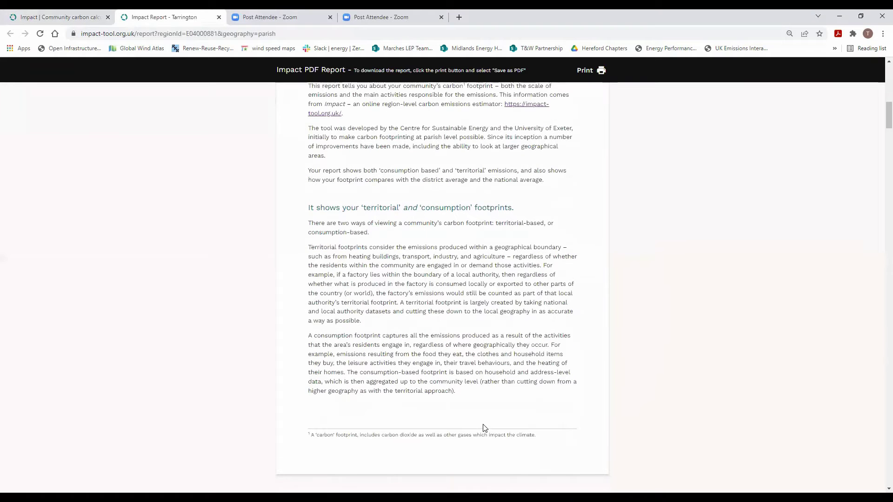
pyautogui.scroll(-3, 484, 428)
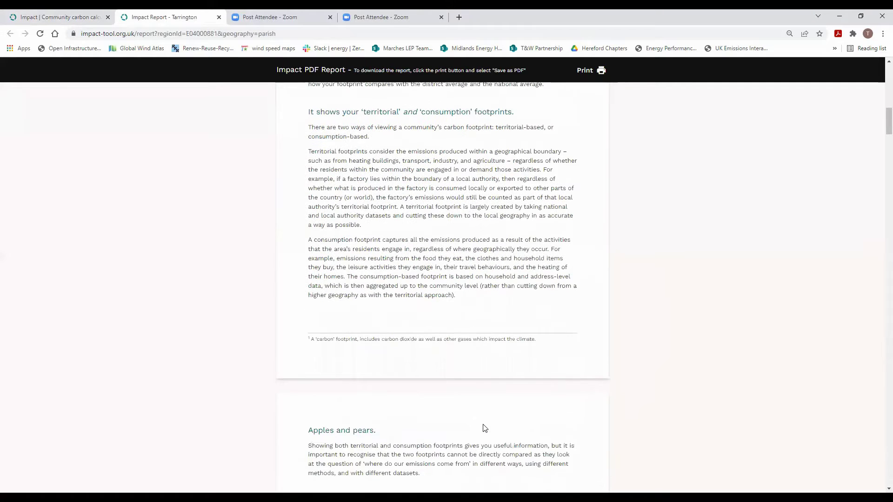
pyautogui.scroll(-3, 484, 428)
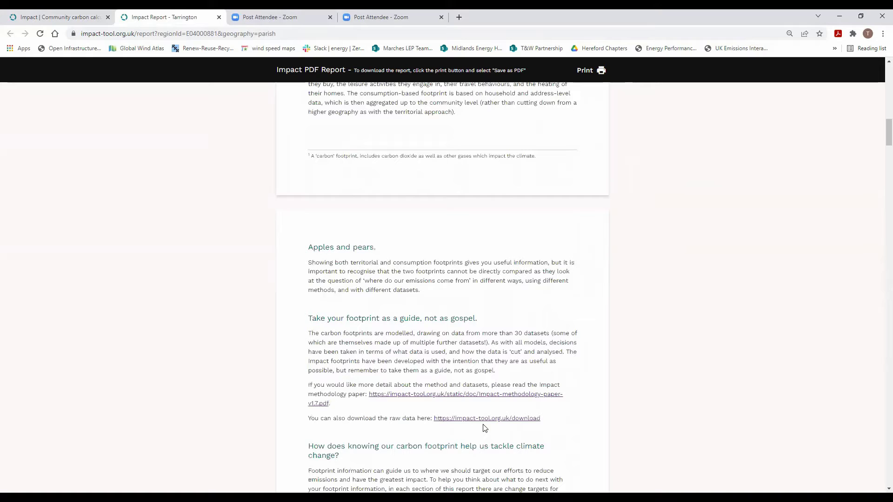
pyautogui.scroll(-1, 484, 428)
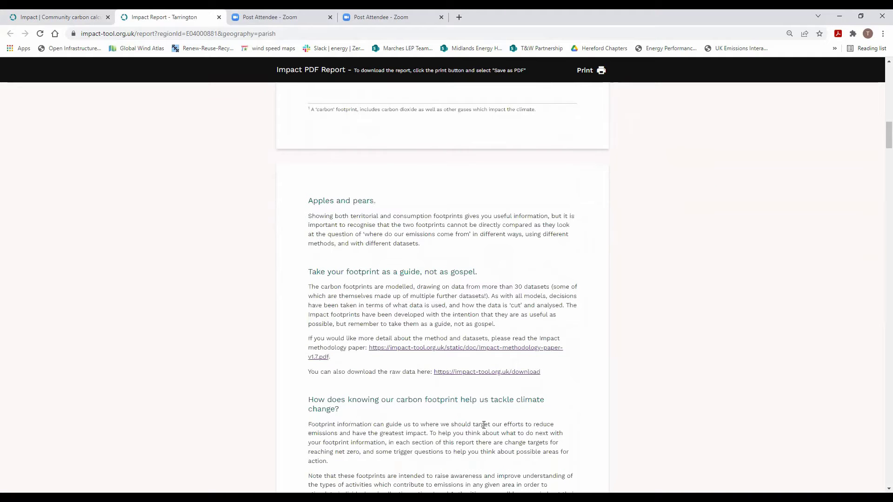
# Step: Read the rest of the report's Herefordshire and GB comparisons, then return to the calculator tab
pyautogui.scroll(-2, 484, 426)
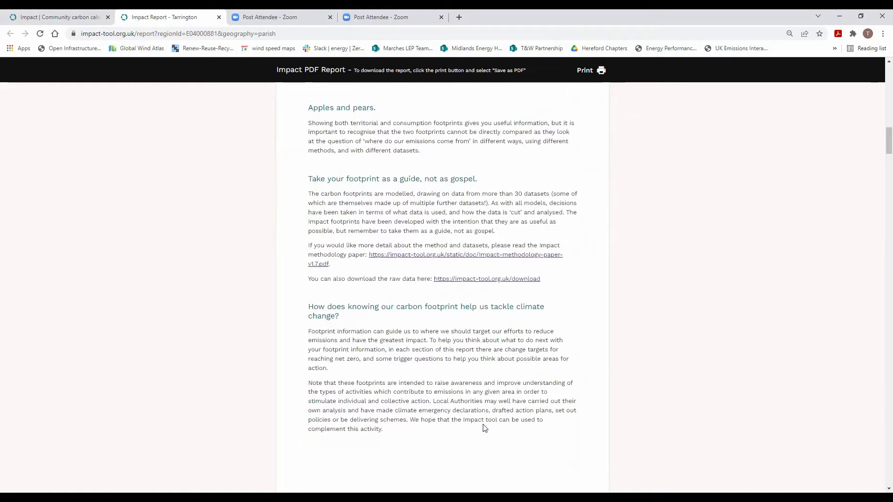
pyautogui.scroll(-9, 485, 428)
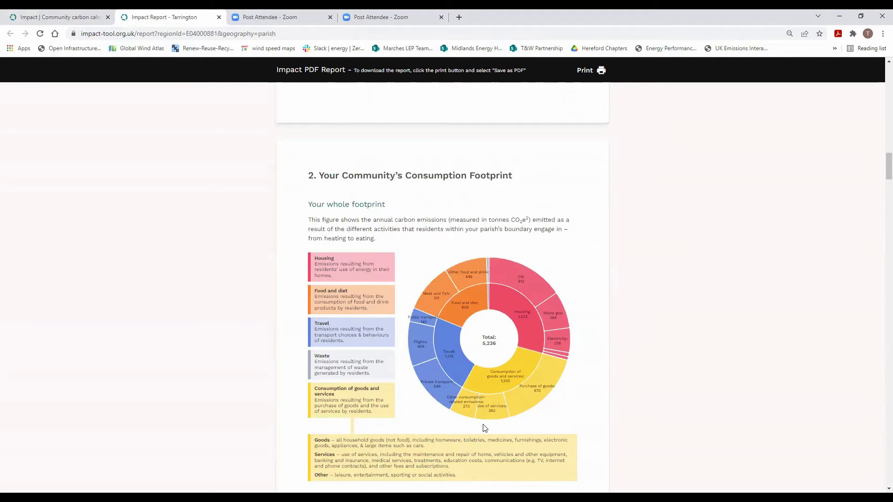
pyautogui.scroll(-1, 485, 427)
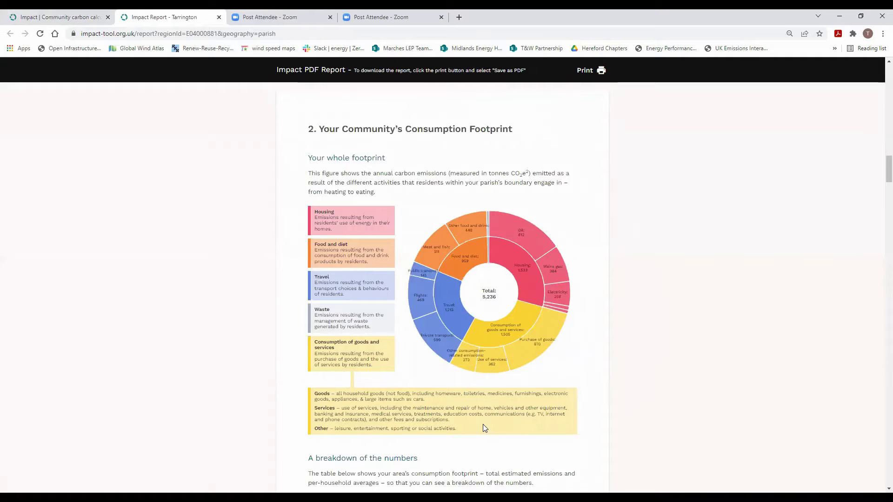
pyautogui.scroll(-3, 484, 428)
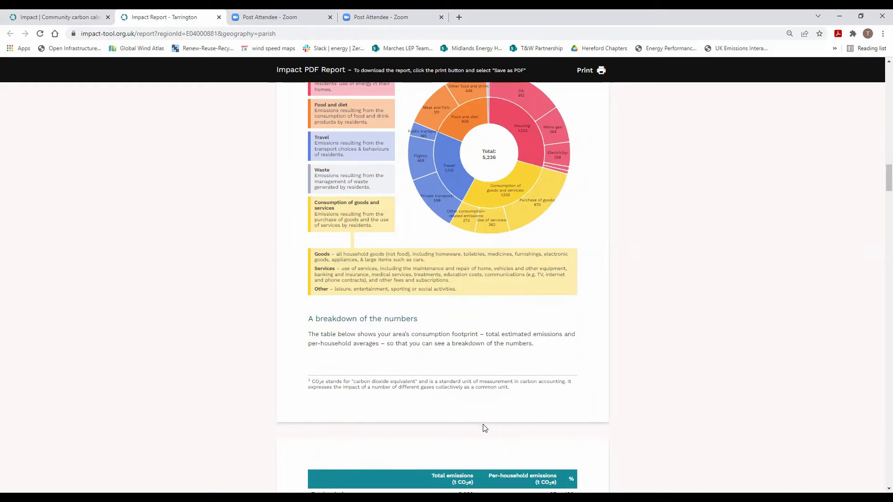
pyautogui.scroll(-5, 484, 428)
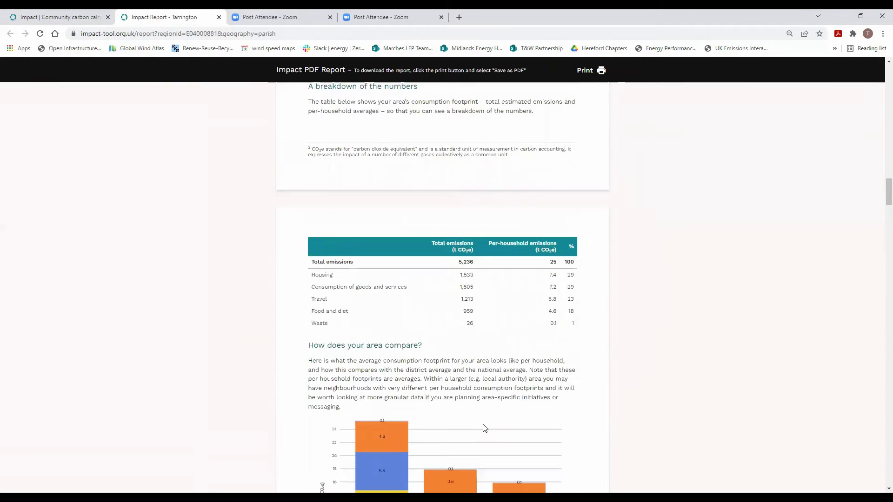
pyautogui.scroll(-3, 484, 428)
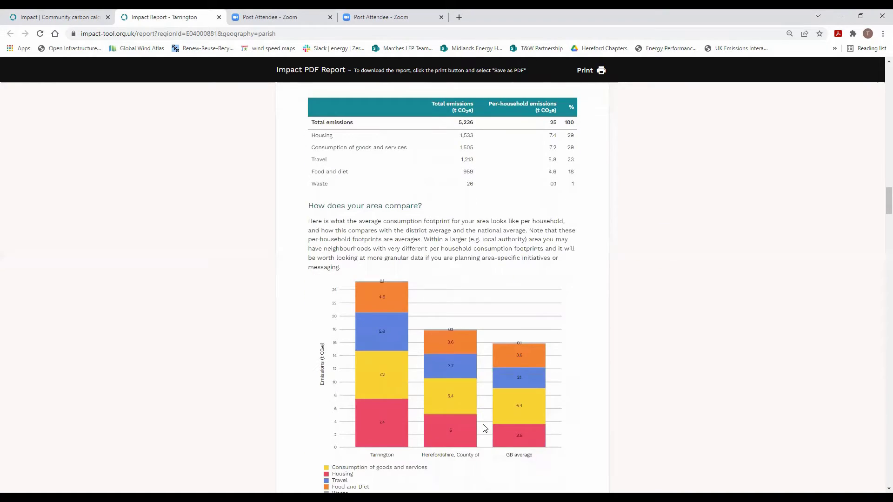
pyautogui.scroll(-1, 484, 428)
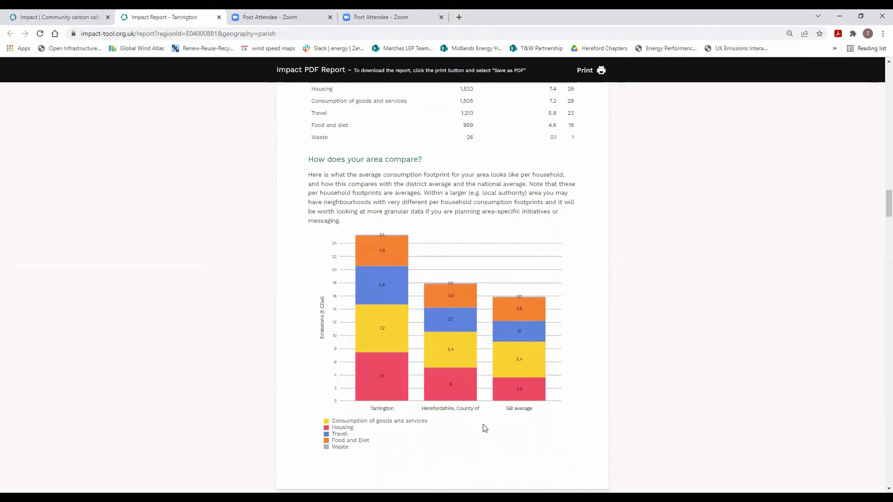
pyautogui.click(73, 19)
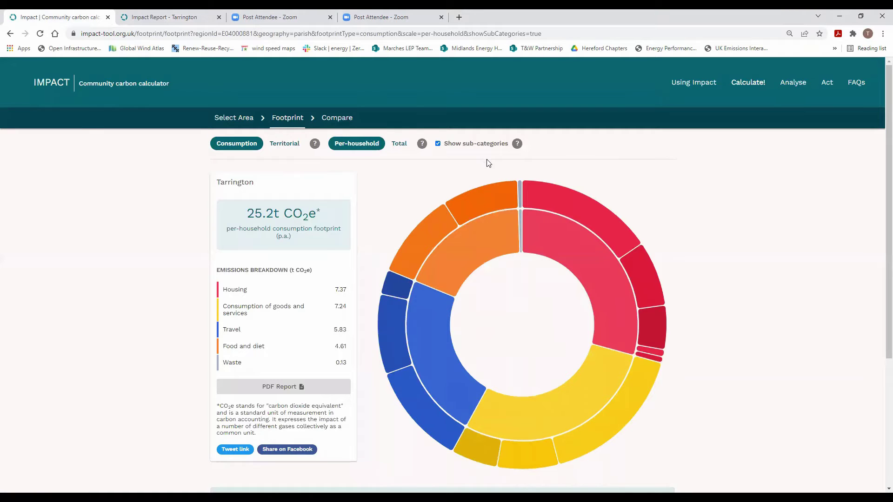
# Step: Compare Tarrington (25.2t per household) with the Great Britain national average (15.8t)
pyautogui.click(331, 120)
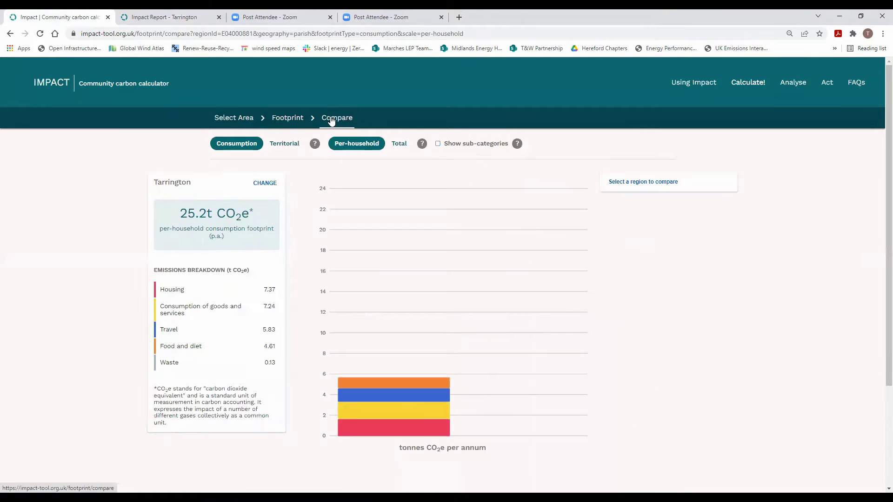
pyautogui.click(658, 182)
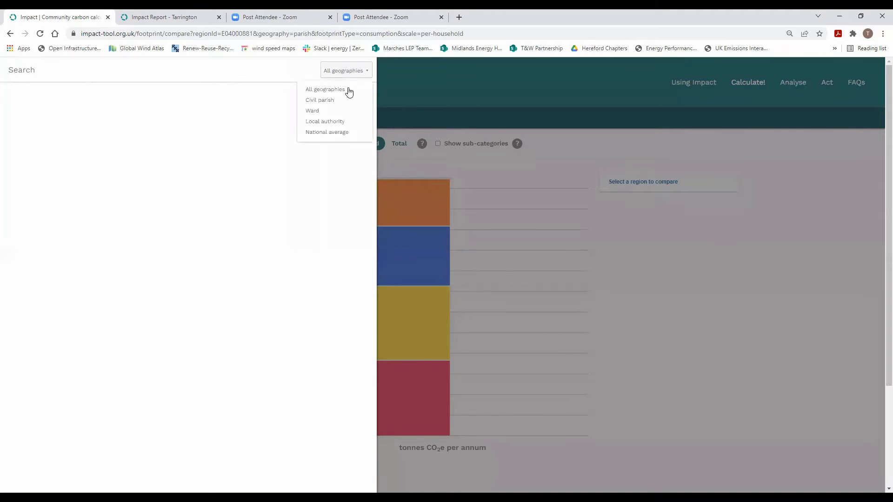
pyautogui.click(328, 133)
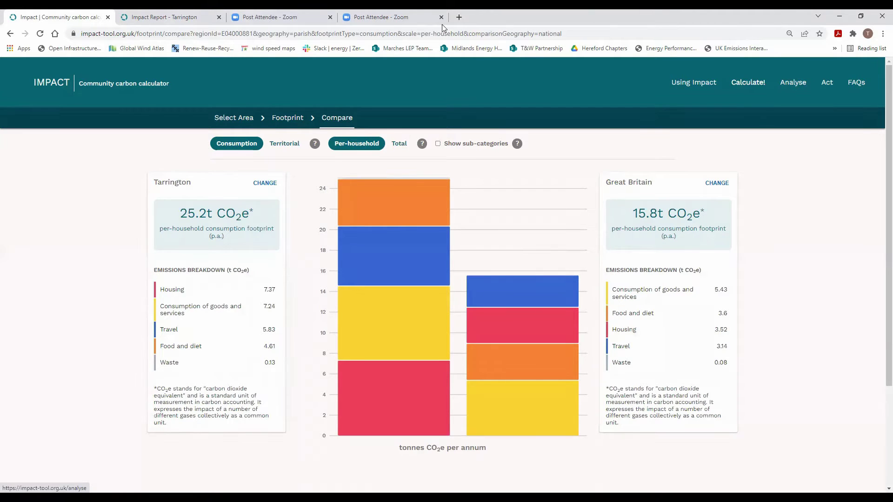
pyautogui.click(154, 18)
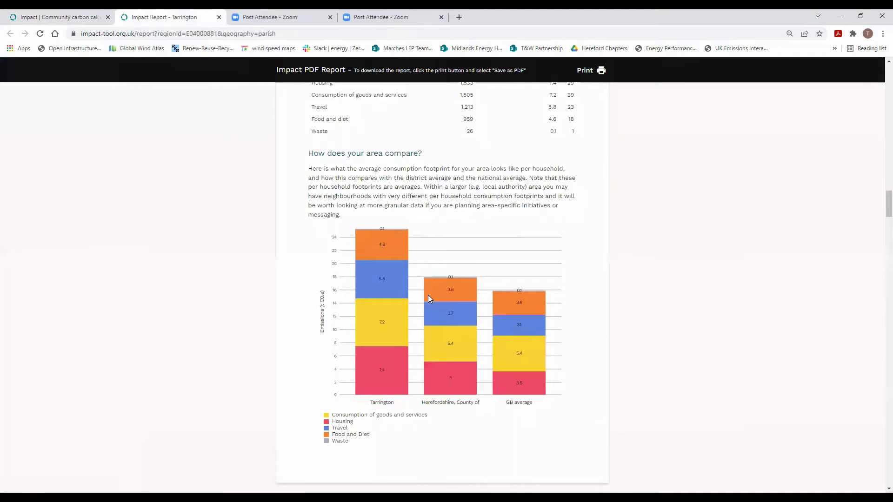
pyautogui.scroll(-7, 428, 295)
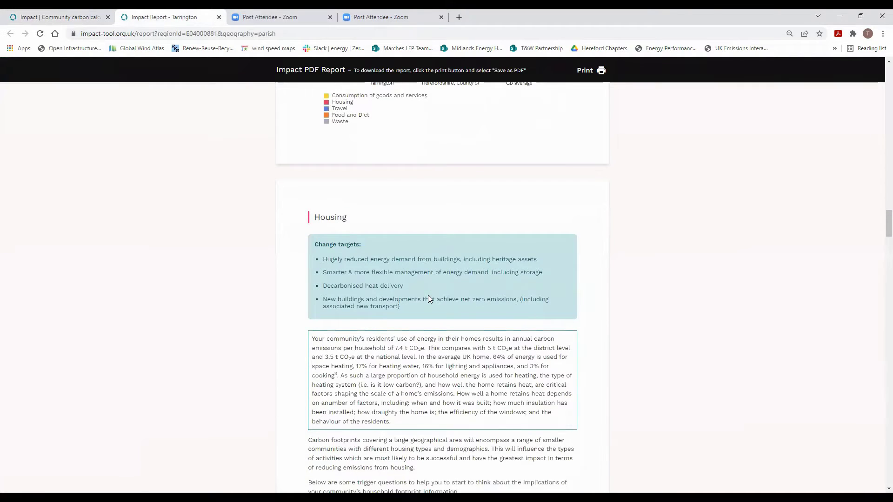
pyautogui.scroll(-2, 428, 298)
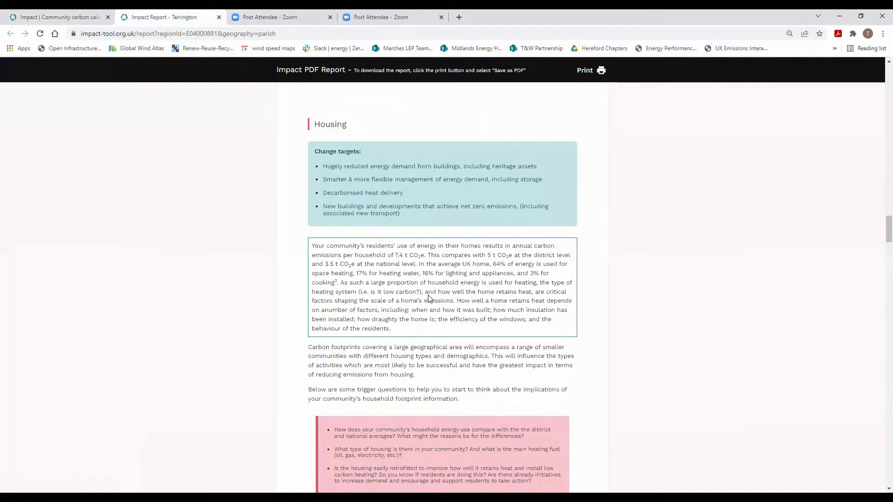
pyautogui.scroll(20, 428, 297)
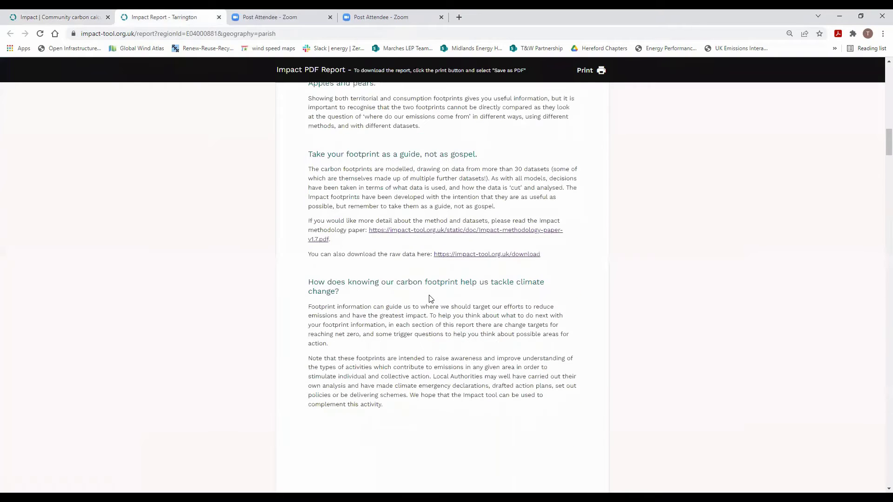
pyautogui.click(10, 15)
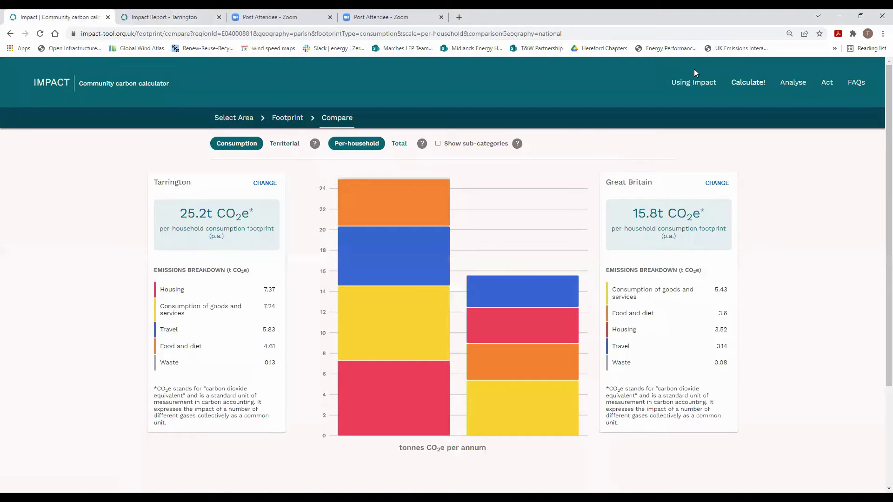
# Step: Open the Analyse page and read its emissions comparison and example observations table
pyautogui.click(794, 86)
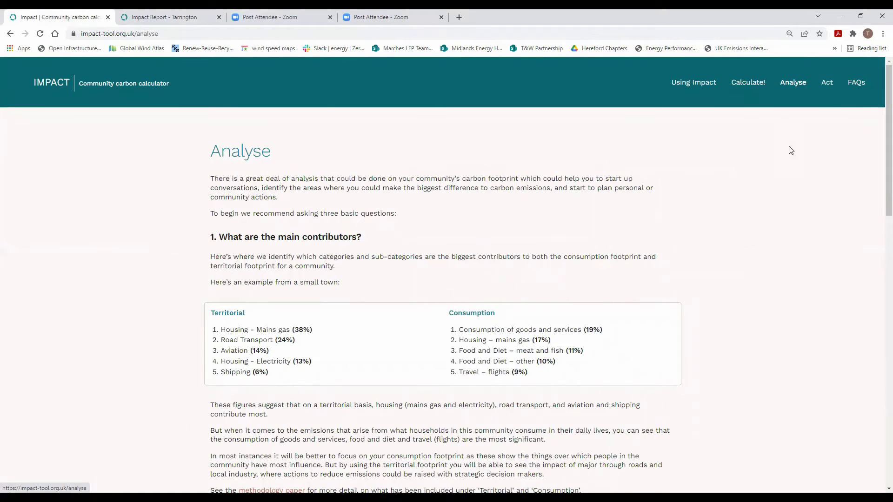
pyautogui.scroll(-1, 234, 209)
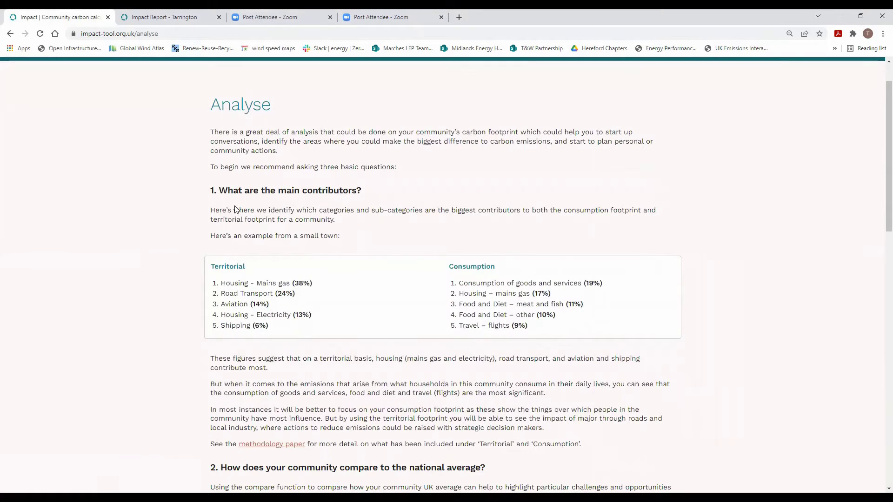
pyautogui.scroll(-1, 235, 209)
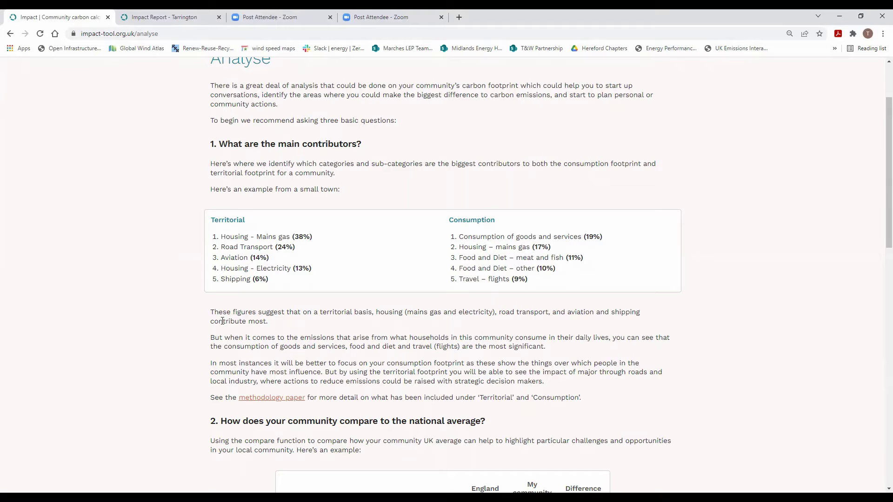
pyautogui.scroll(-3, 222, 321)
pyautogui.scroll(-3, 222, 321)
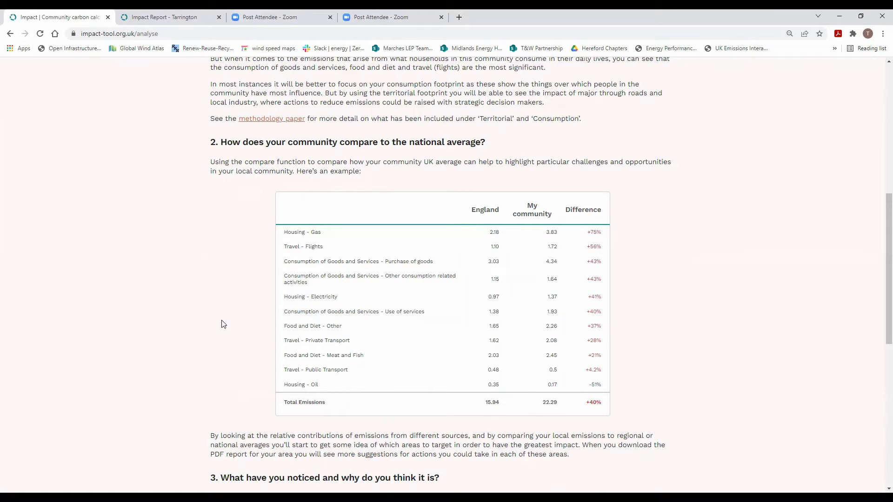
pyautogui.scroll(-7, 223, 324)
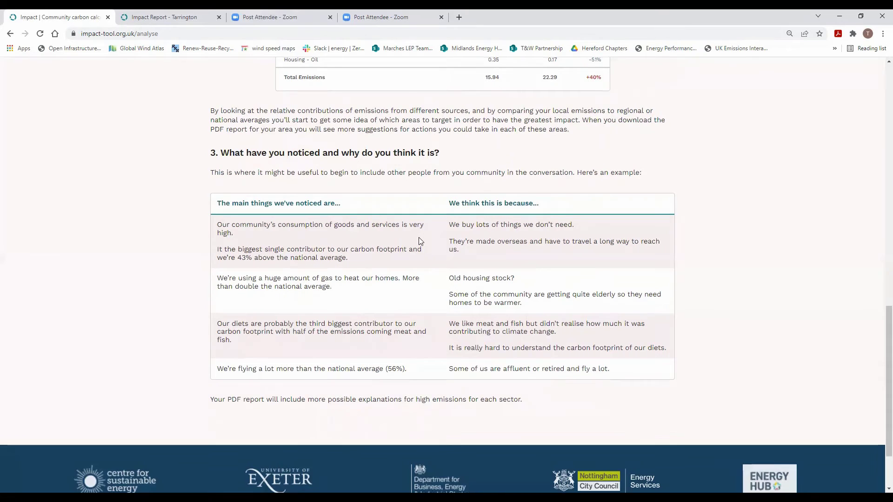
pyautogui.scroll(20, 418, 239)
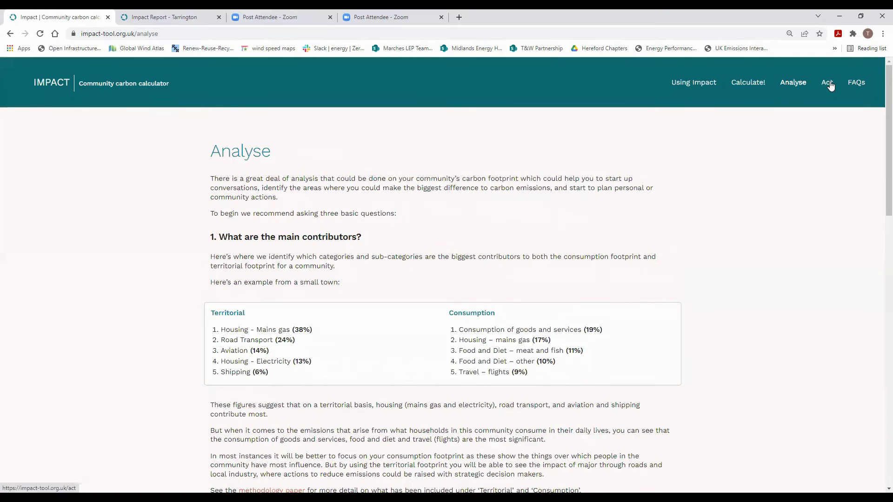
# Step: Open the Act guidance page and read through all its sections
pyautogui.click(827, 82)
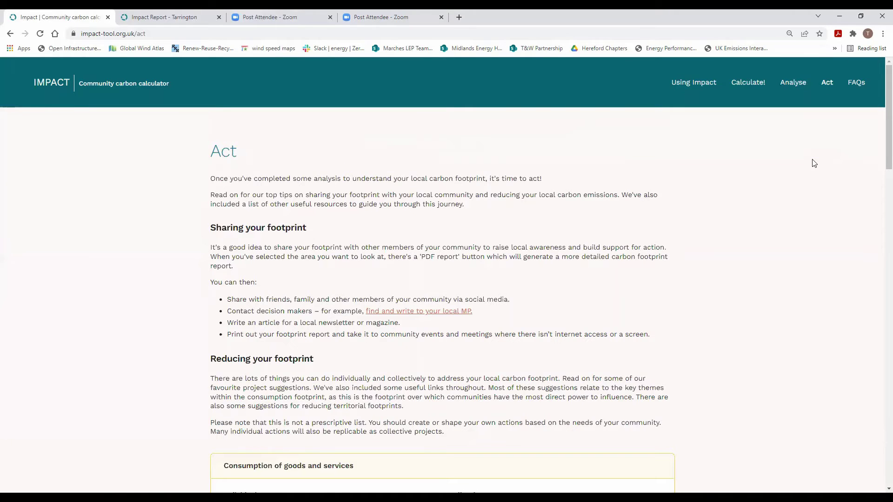
pyautogui.scroll(-2, 814, 163)
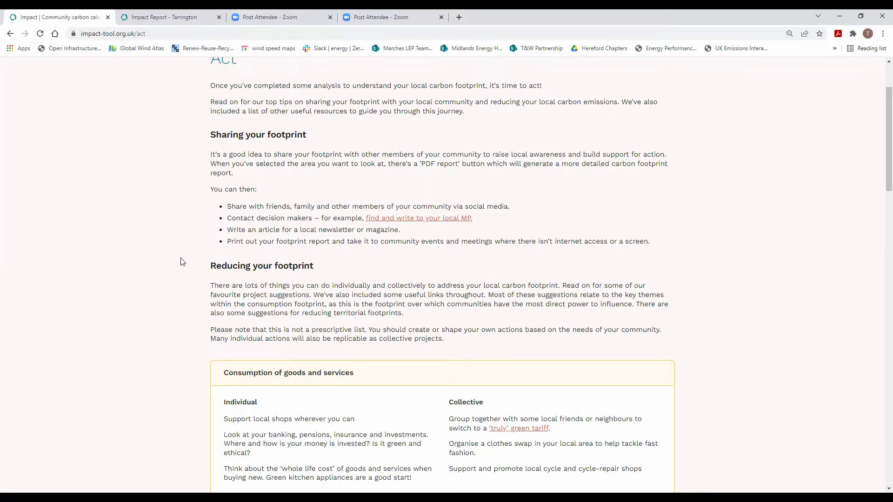
pyautogui.scroll(-1, 181, 262)
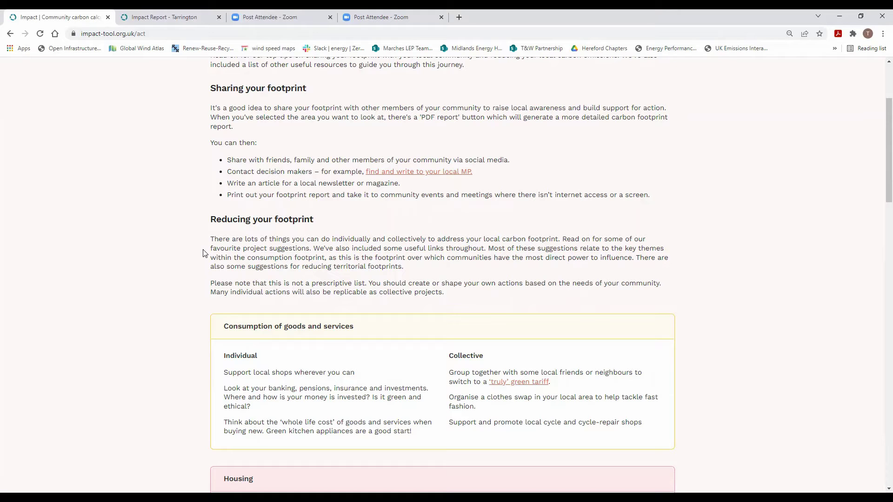
pyautogui.scroll(-2, 211, 248)
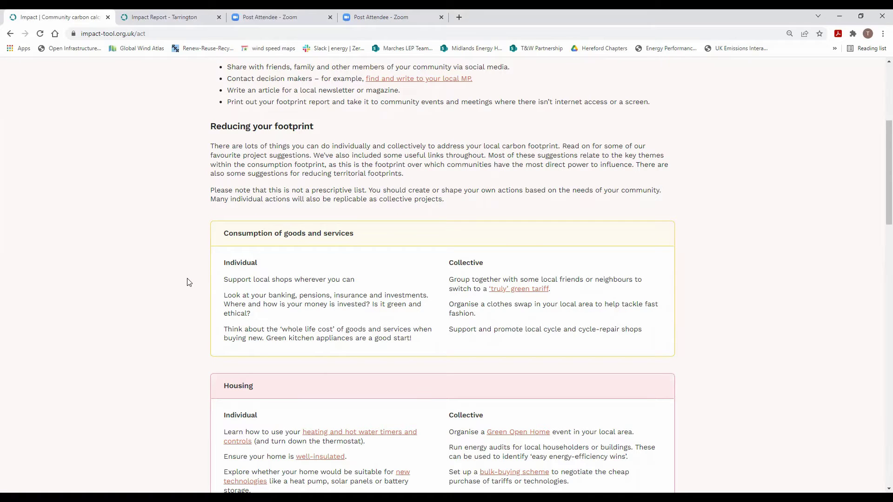
pyautogui.scroll(-3, 189, 281)
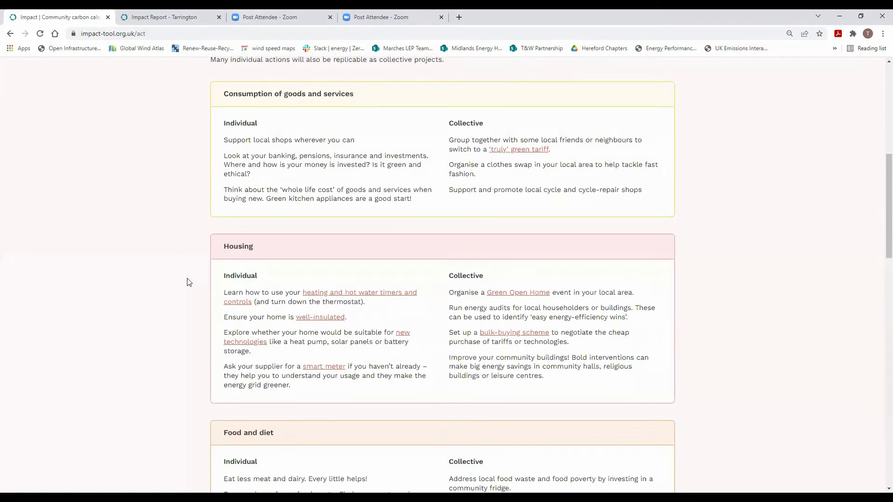
pyautogui.scroll(-8, 189, 282)
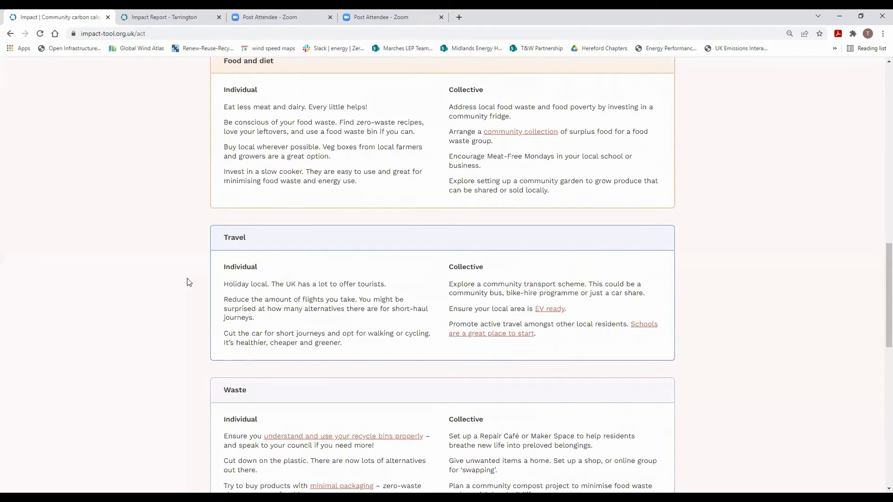
pyautogui.scroll(-7, 189, 282)
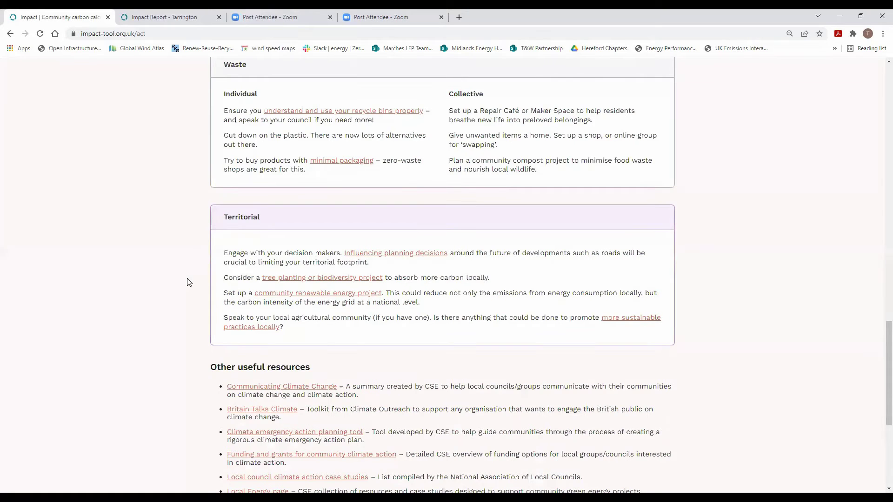
pyautogui.scroll(-2, 189, 282)
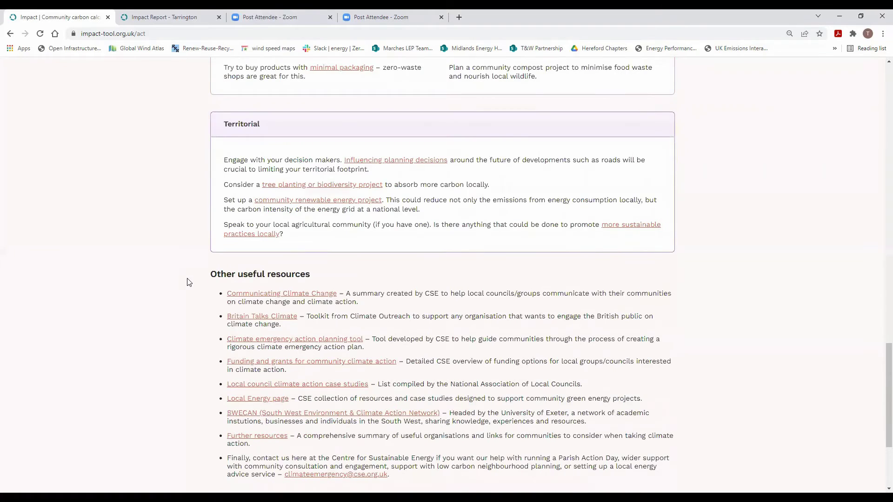
pyautogui.scroll(-1, 189, 282)
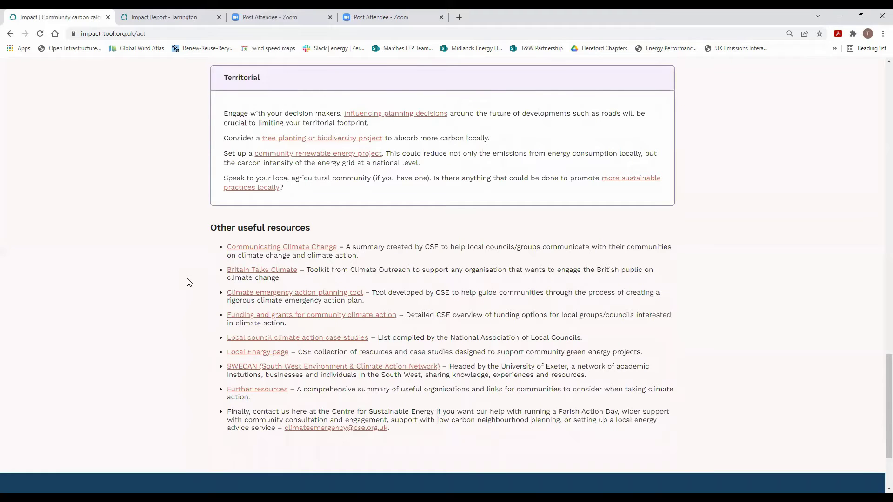
# Step: Return to the top of the Act page and open the Frequently Asked Questions page
pyautogui.scroll(1, 189, 282)
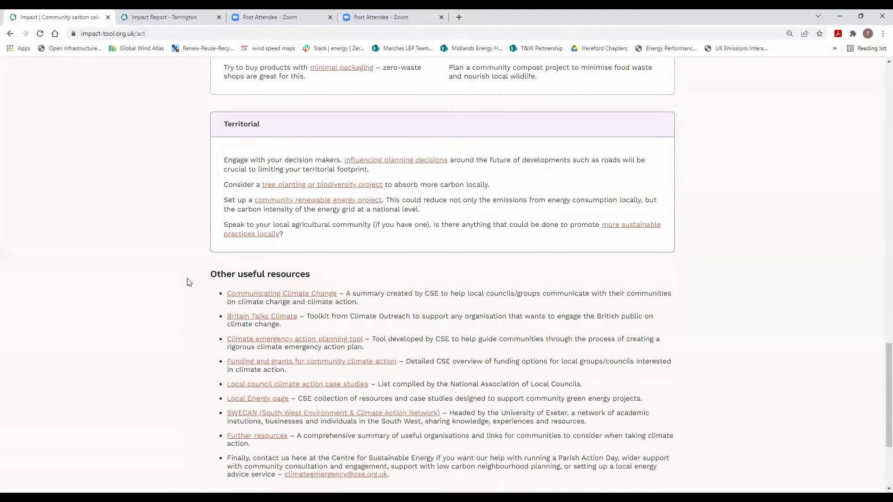
pyautogui.scroll(20, 188, 282)
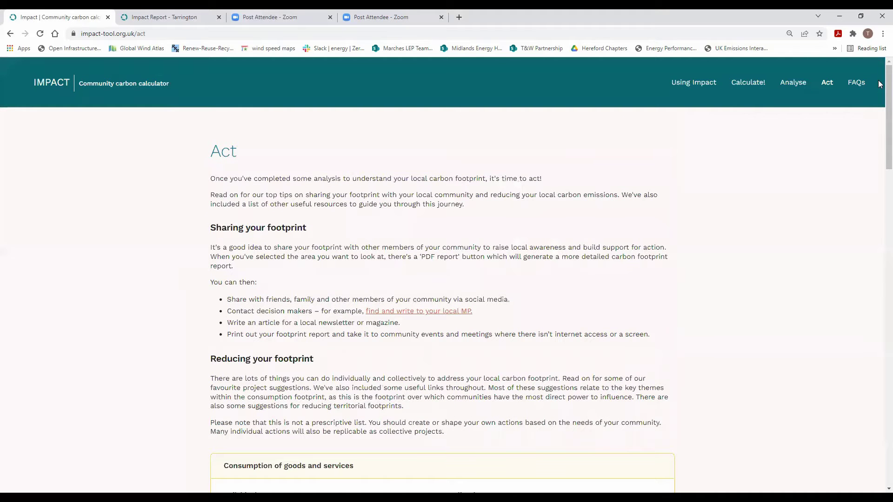
pyautogui.click(858, 84)
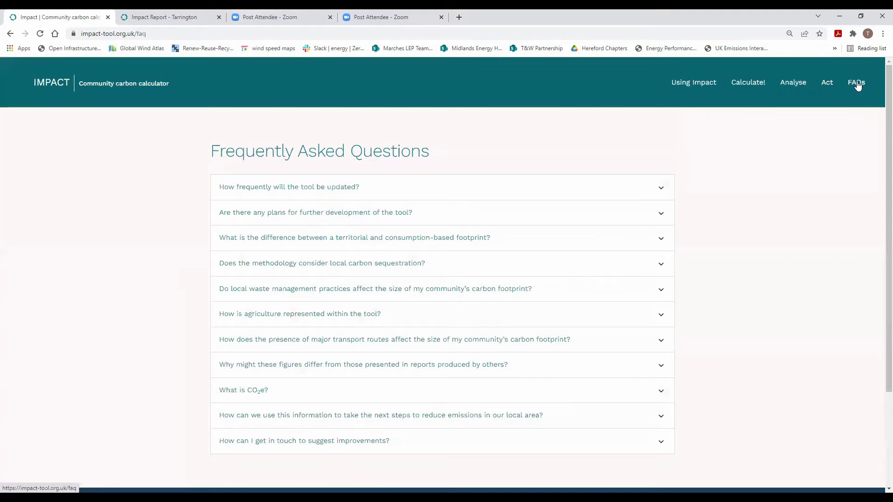